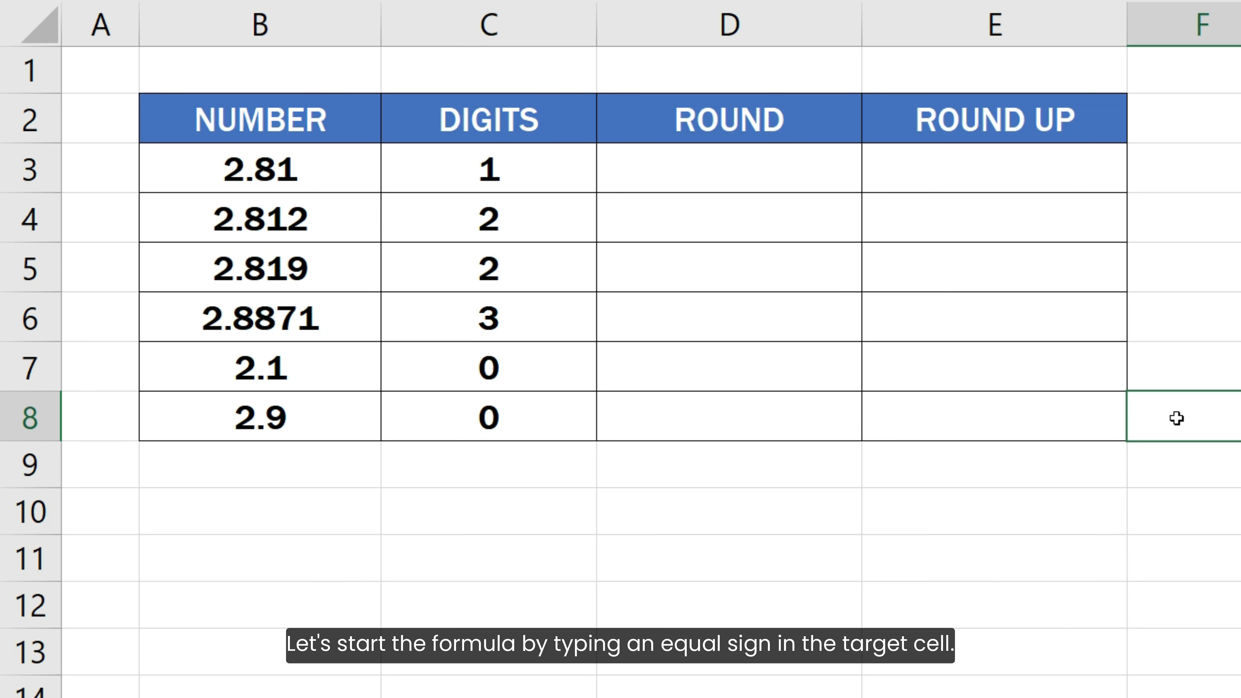
# Enter the formula = ROUNDUP( B3, C3 ) in cell E3 of the ROUND UP column
pyautogui.click(1097, 174)
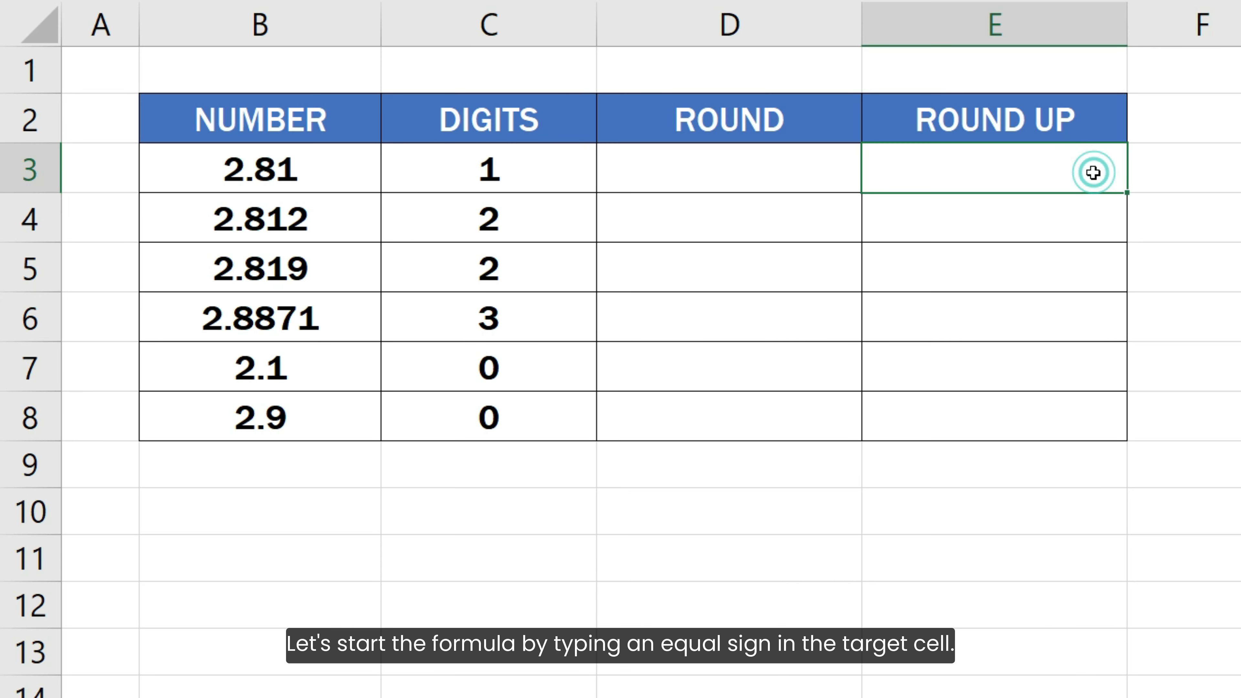
pyautogui.doubleClick(1095, 173)
pyautogui.write('=')
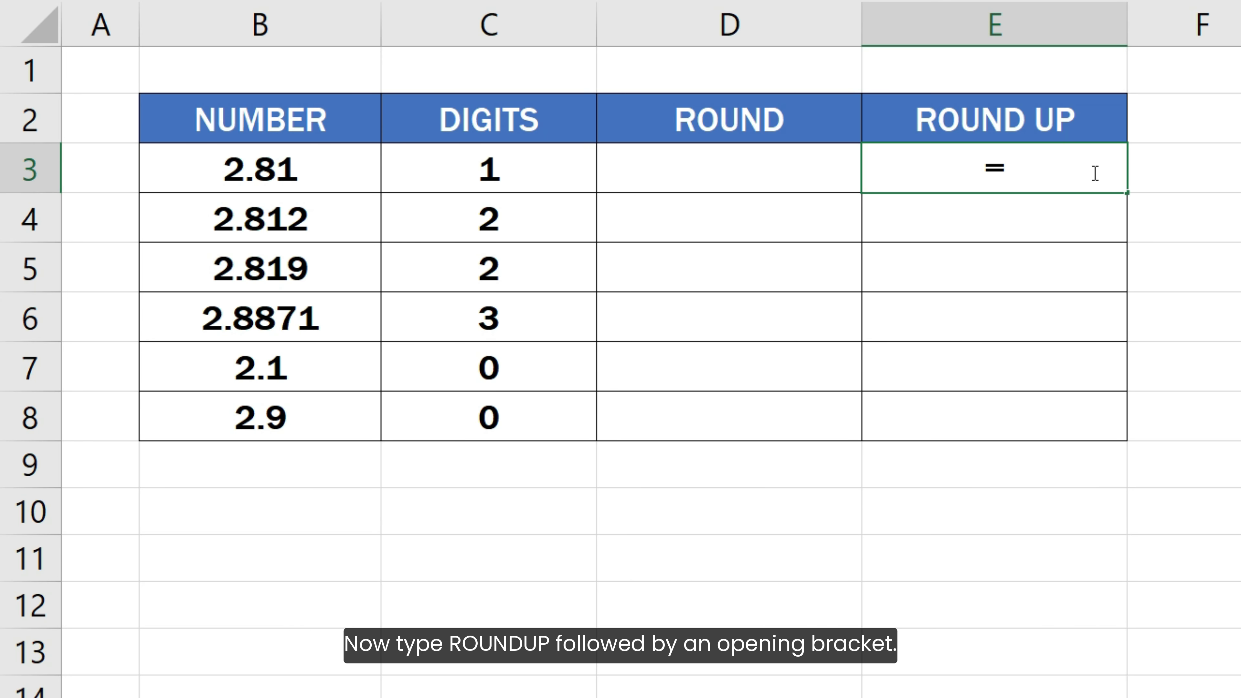
pyautogui.write(' ROUNDUP(')
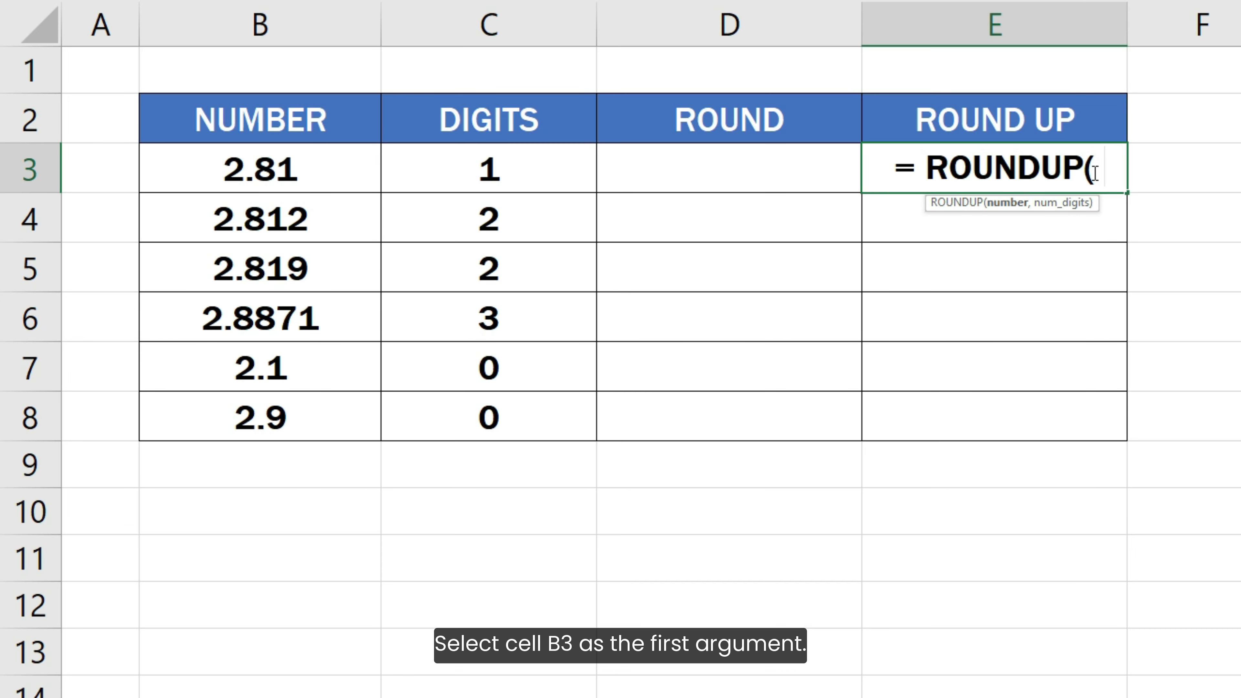
pyautogui.click(344, 168)
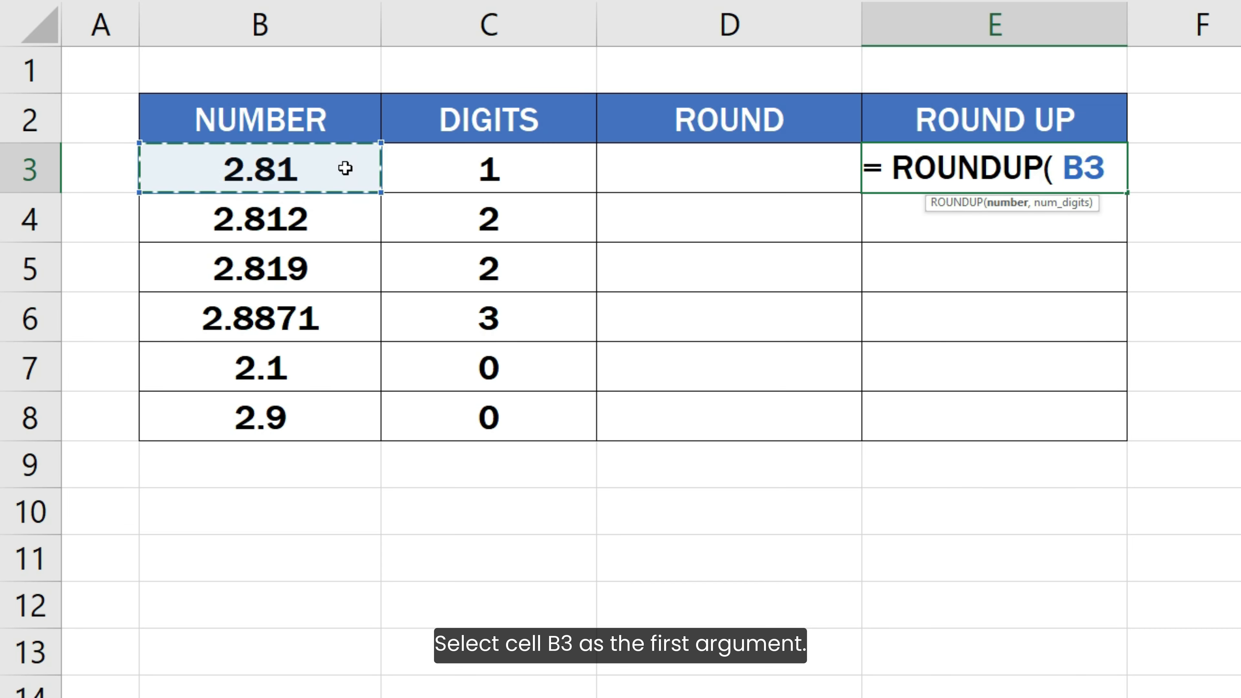
pyautogui.write(',')
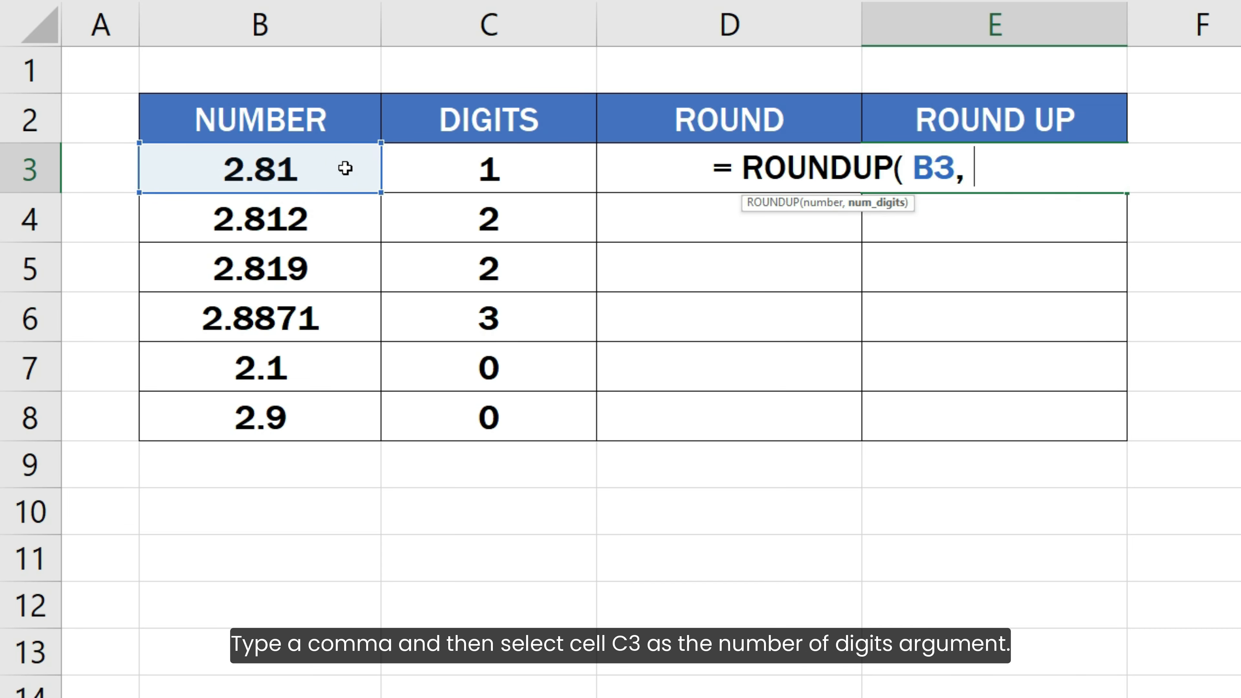
pyautogui.click(447, 173)
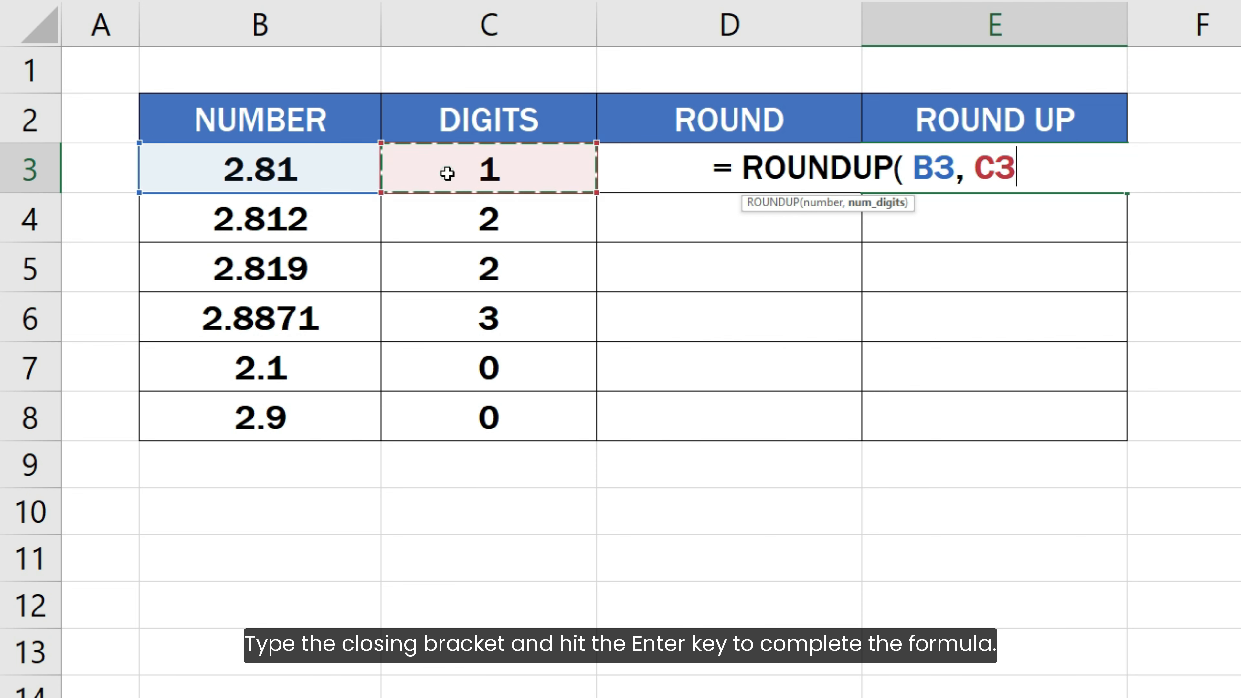
pyautogui.write(')')
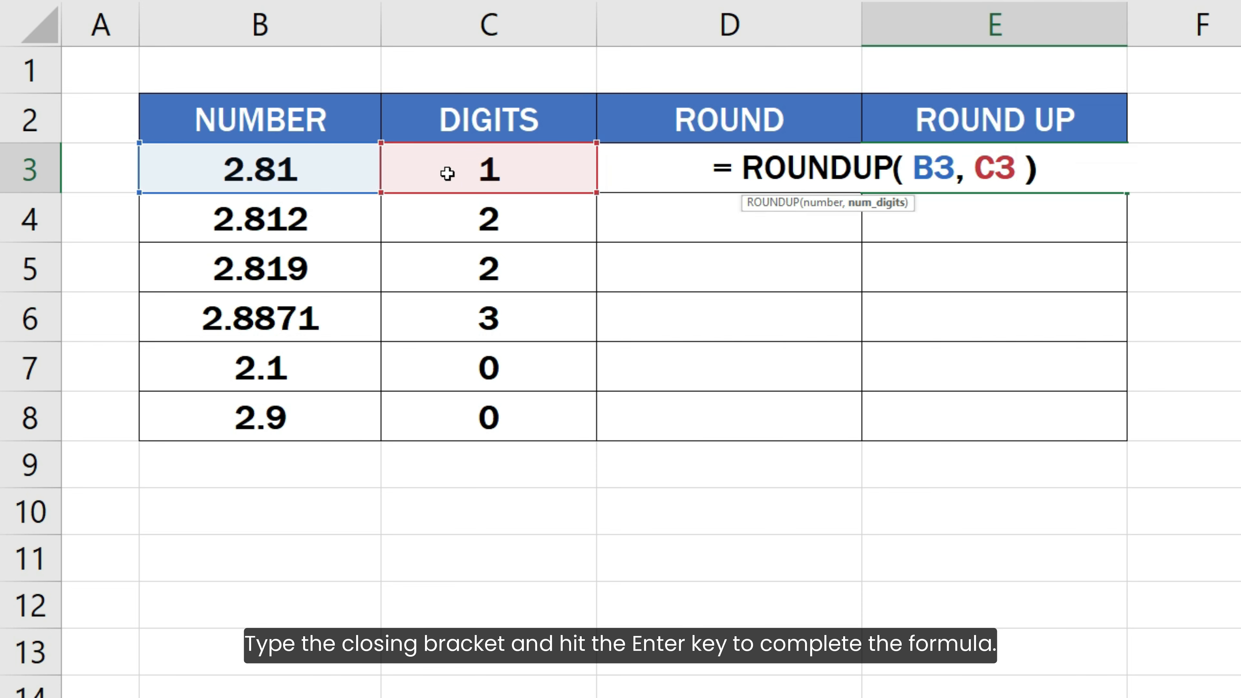
pyautogui.press('Return')
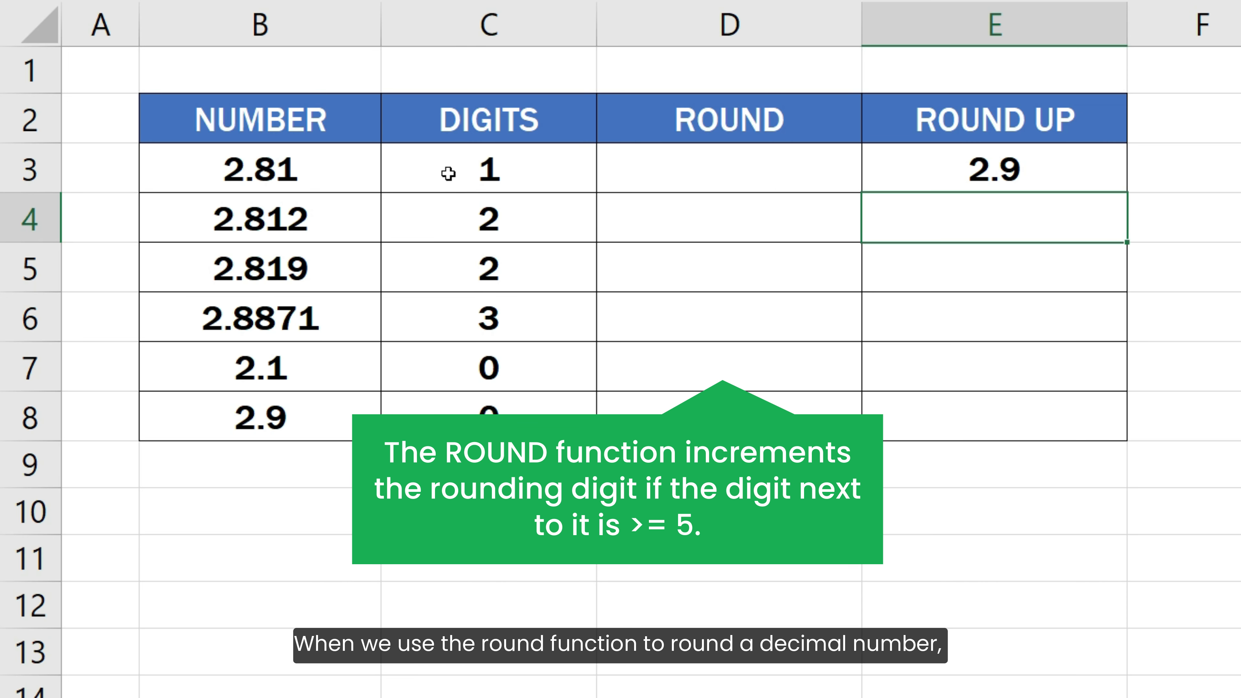
# Enter the formula = ROUND( B3, C3 ) in cell D3 of the ROUND column
pyautogui.click(689, 175)
pyautogui.write('=')
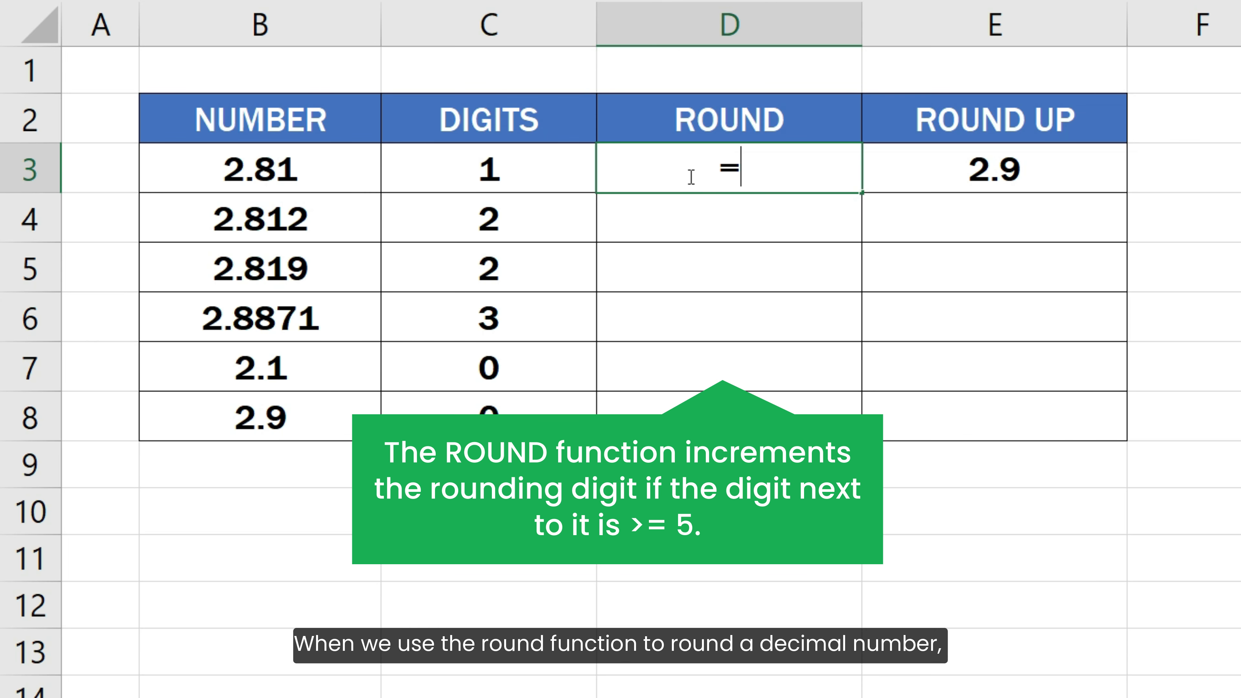
pyautogui.write(' ROUND')
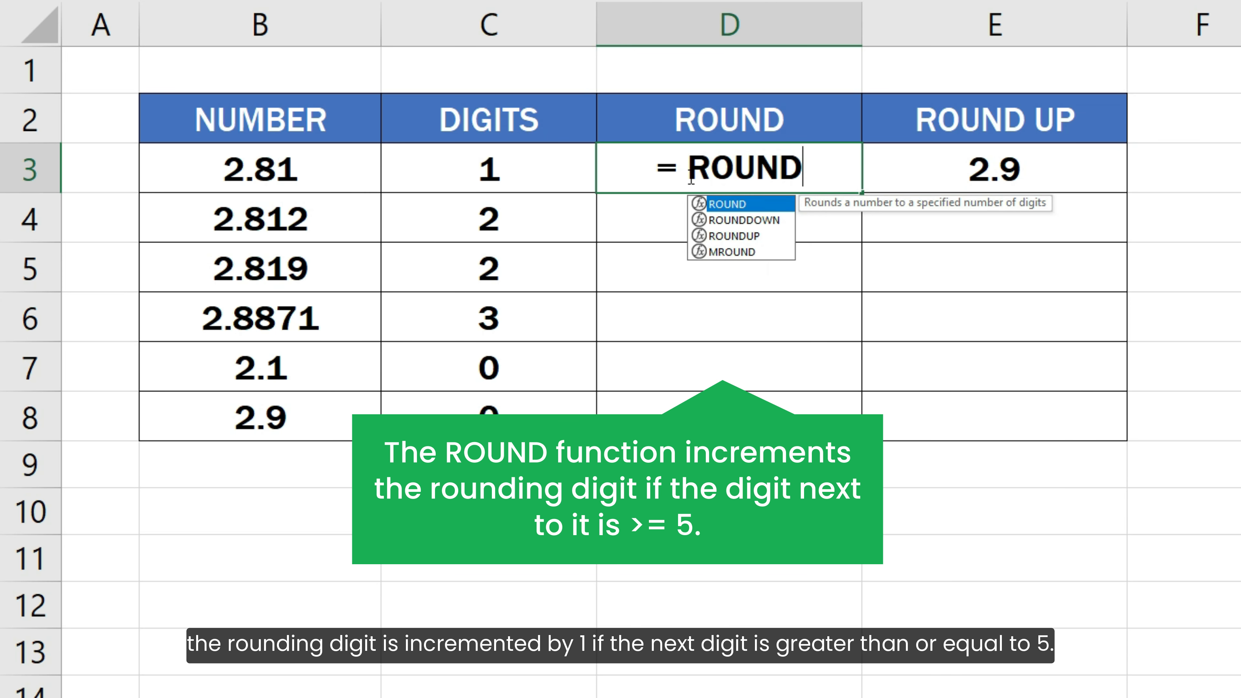
pyautogui.write('(')
pyautogui.click(302, 172)
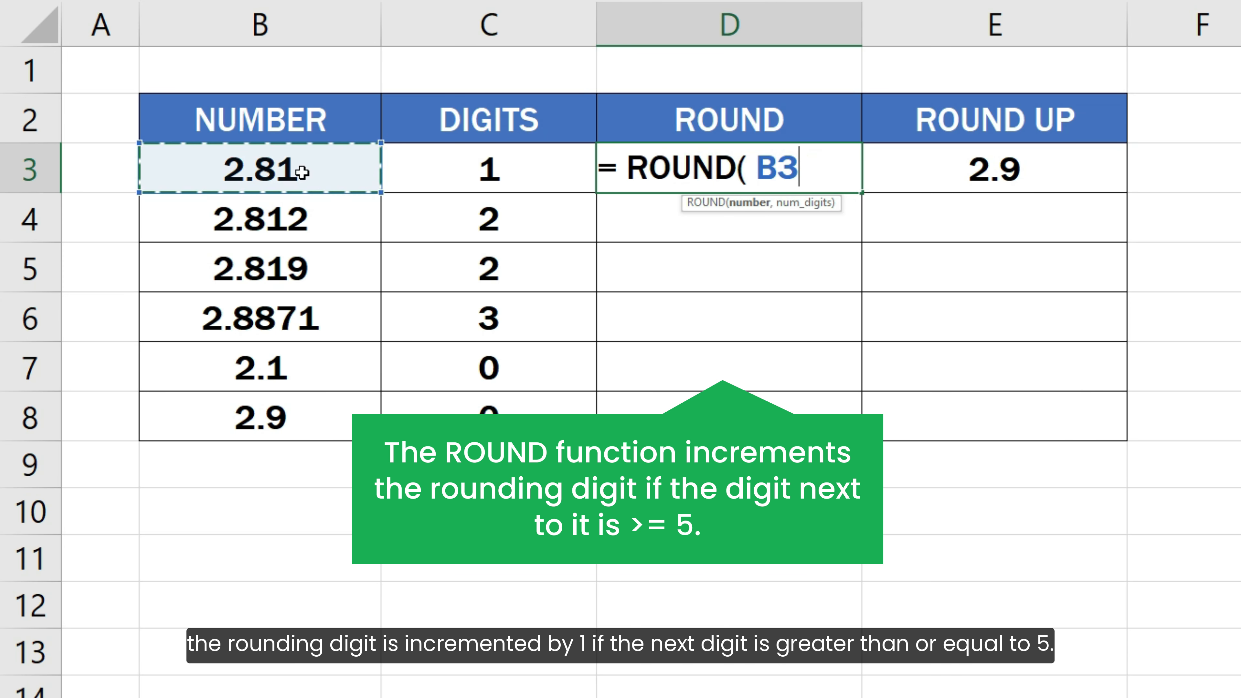
pyautogui.write(',')
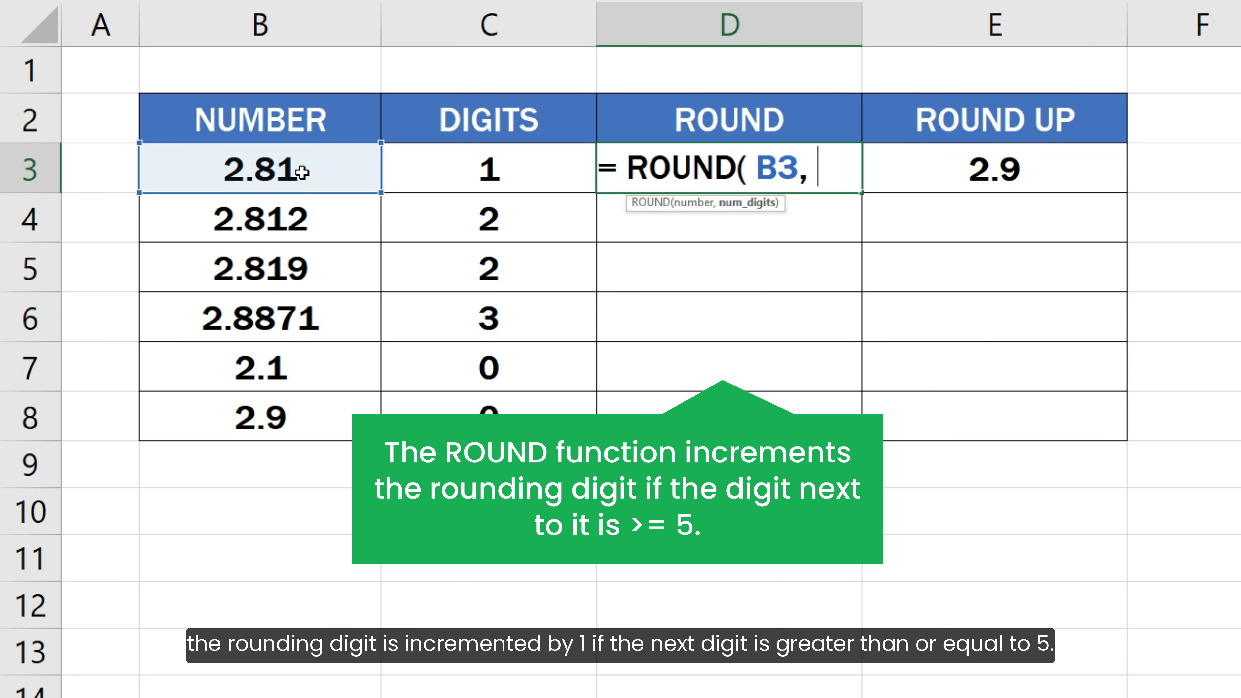
pyautogui.click(454, 171)
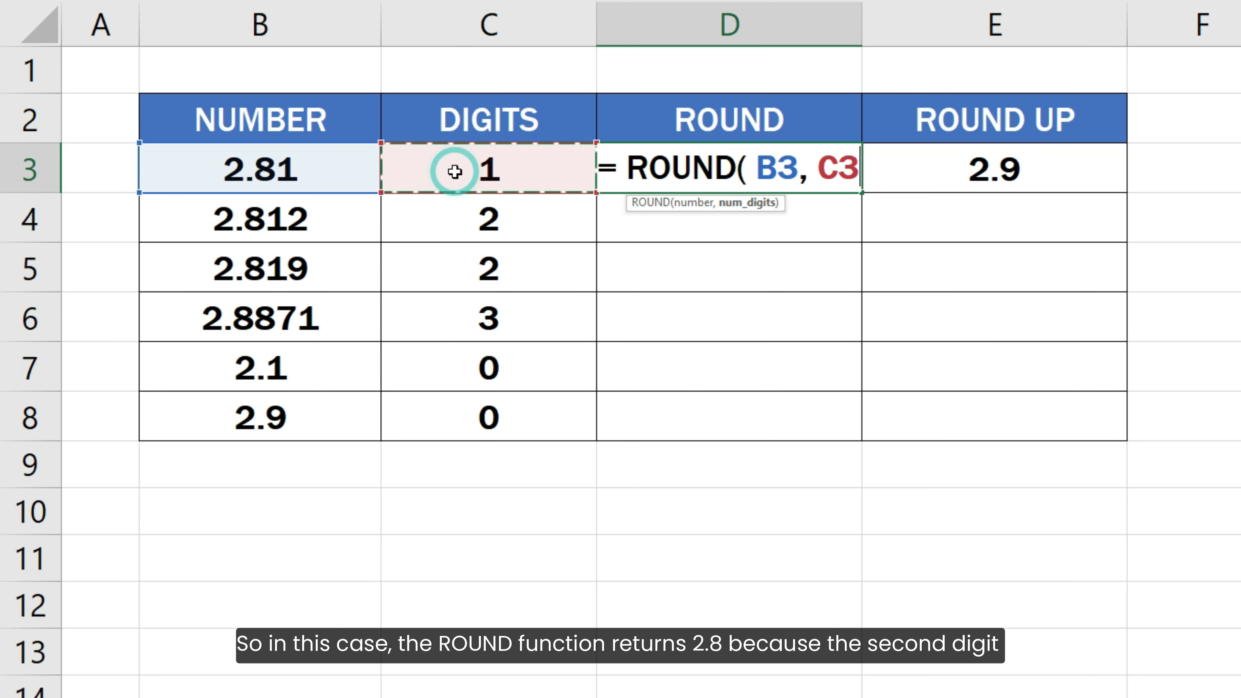
pyautogui.write(')')
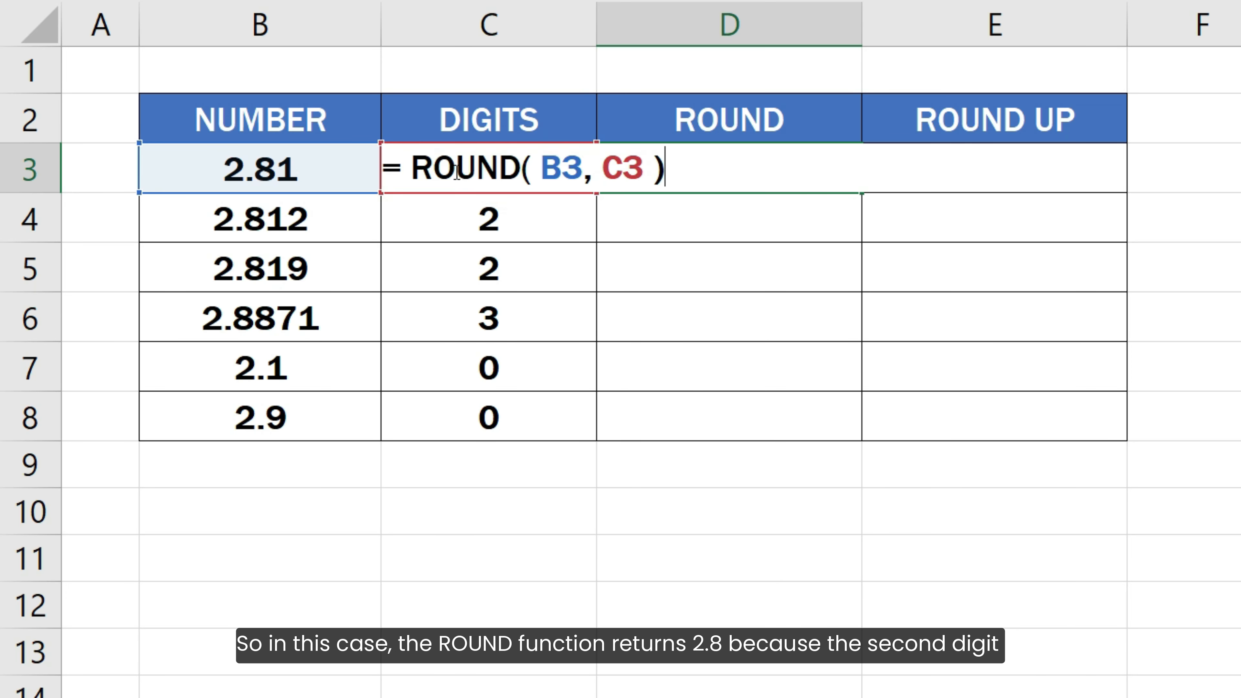
pyautogui.press('Return')
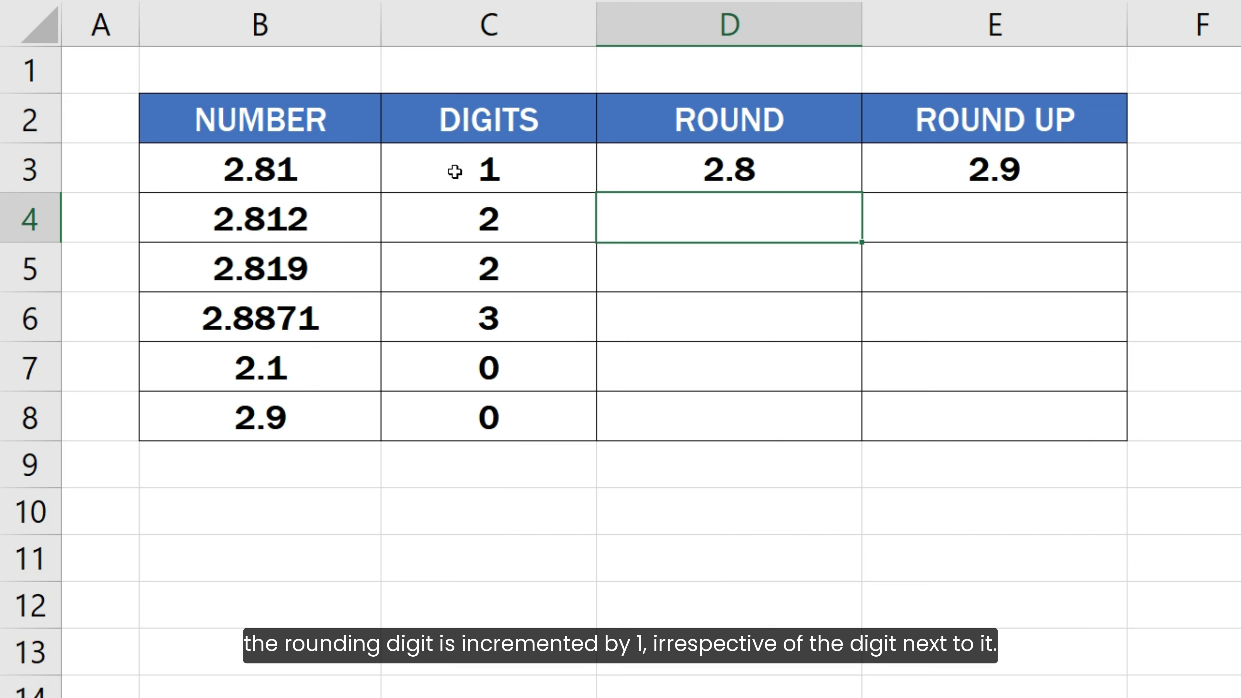
# Copy the ROUND formula in D3 and the ROUNDUP formula in E3 down through row 8
pyautogui.click(825, 175)
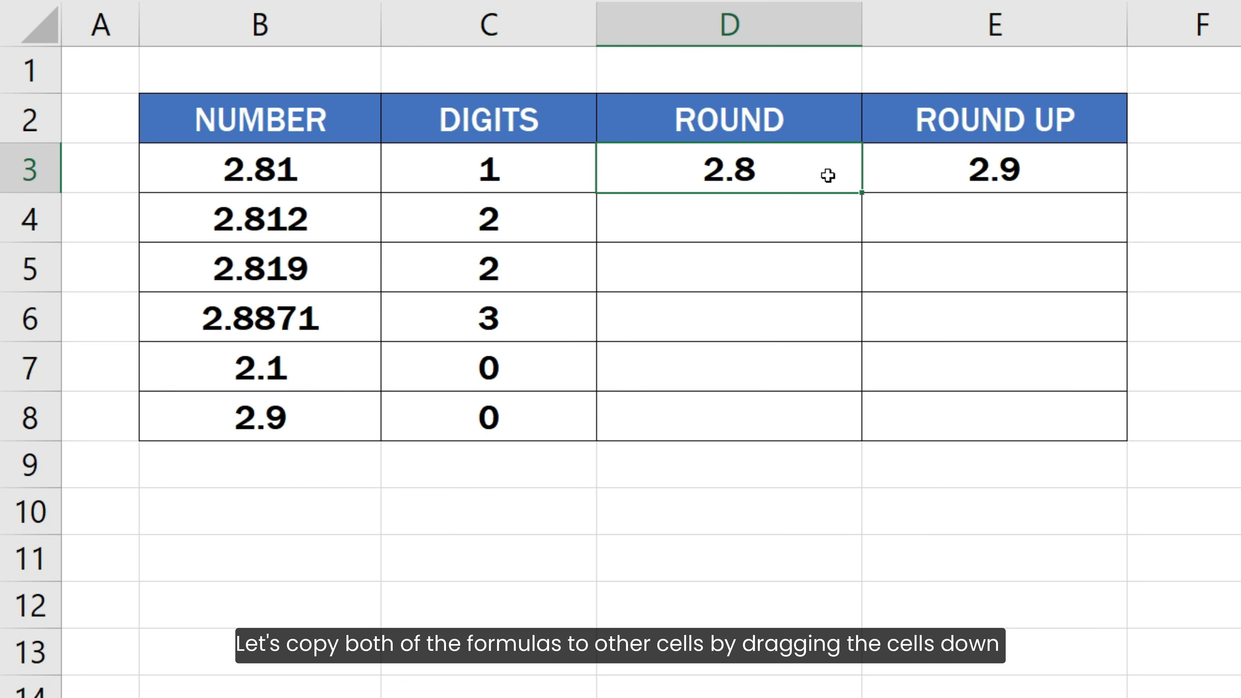
pyautogui.moveTo(858, 195); pyautogui.dragTo(848, 432)
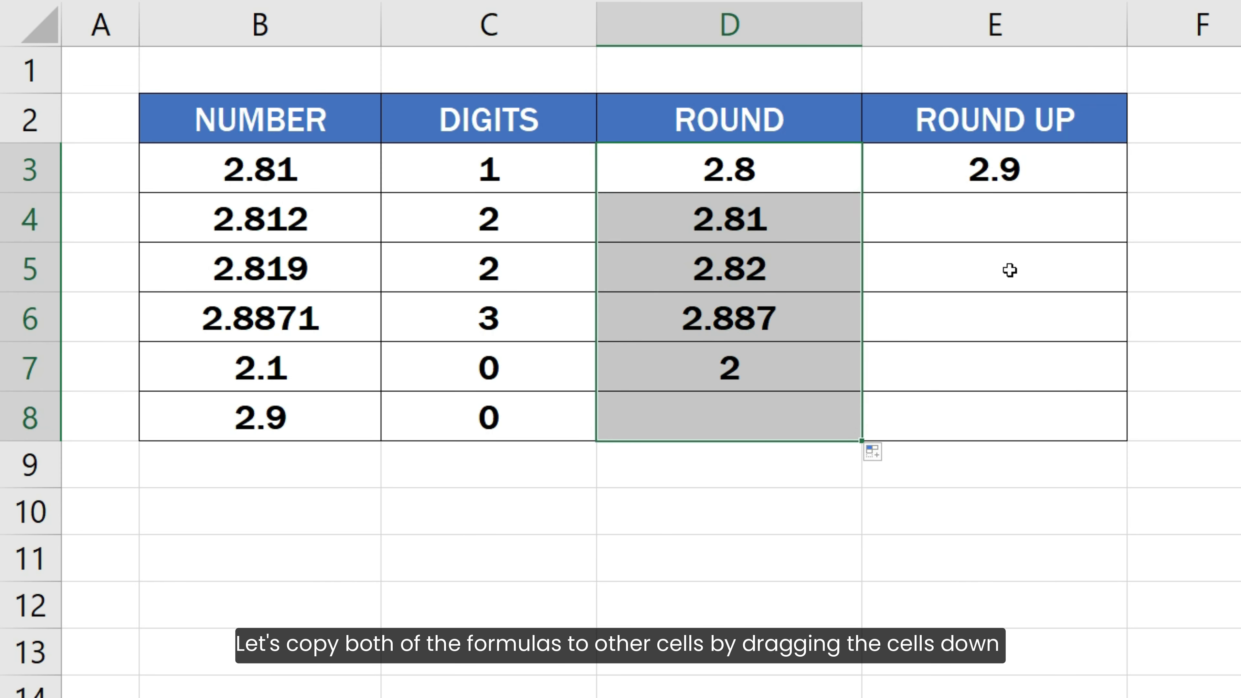
pyautogui.click(1063, 171)
pyautogui.moveTo(1126, 192); pyautogui.dragTo(1117, 434)
pyautogui.click(1174, 416)
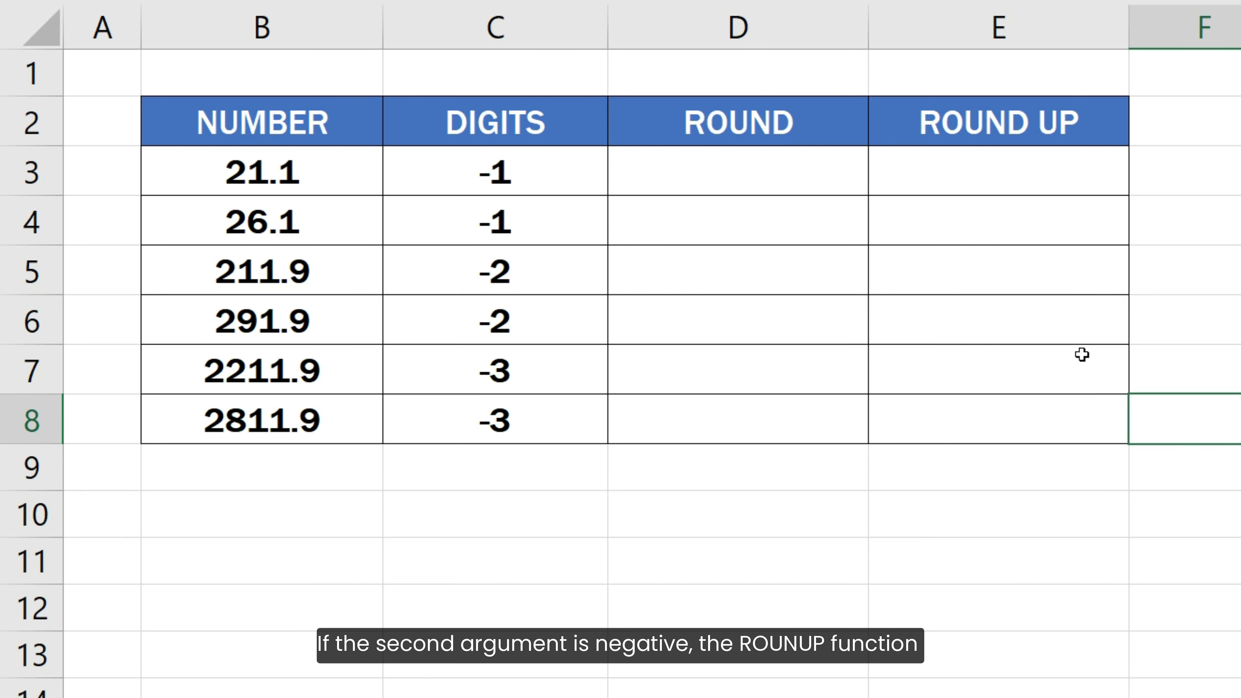
# In the table with negative digits, enter the formula = ROUND( B3, C3 ) in cell D3
pyautogui.click(853, 183)
pyautogui.write('=ROUND(')
pyautogui.click(310, 174)
pyautogui.write(',')
pyautogui.click(432, 181)
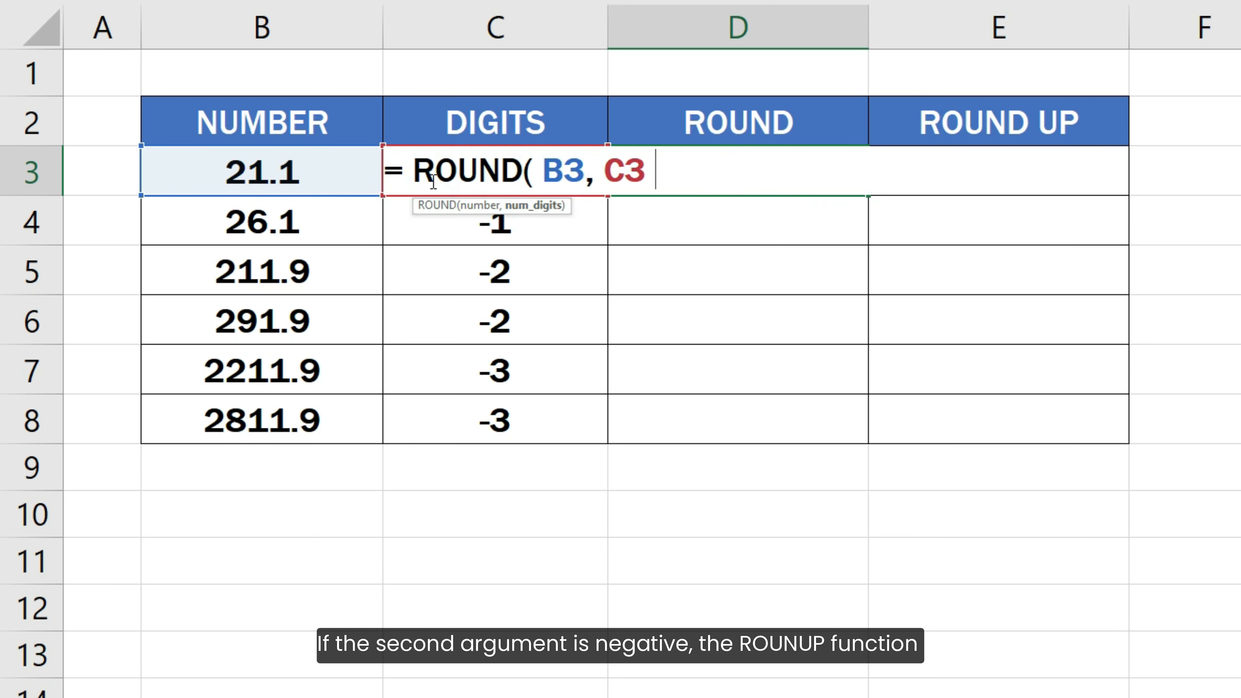
pyautogui.press('Return')
# Enter a ROUNDUP formula in cell E3 with B3 as the number and C3 as the number of digits
pyautogui.click(950, 175)
pyautogui.write('=ROUNDUP(')
pyautogui.click(299, 180)
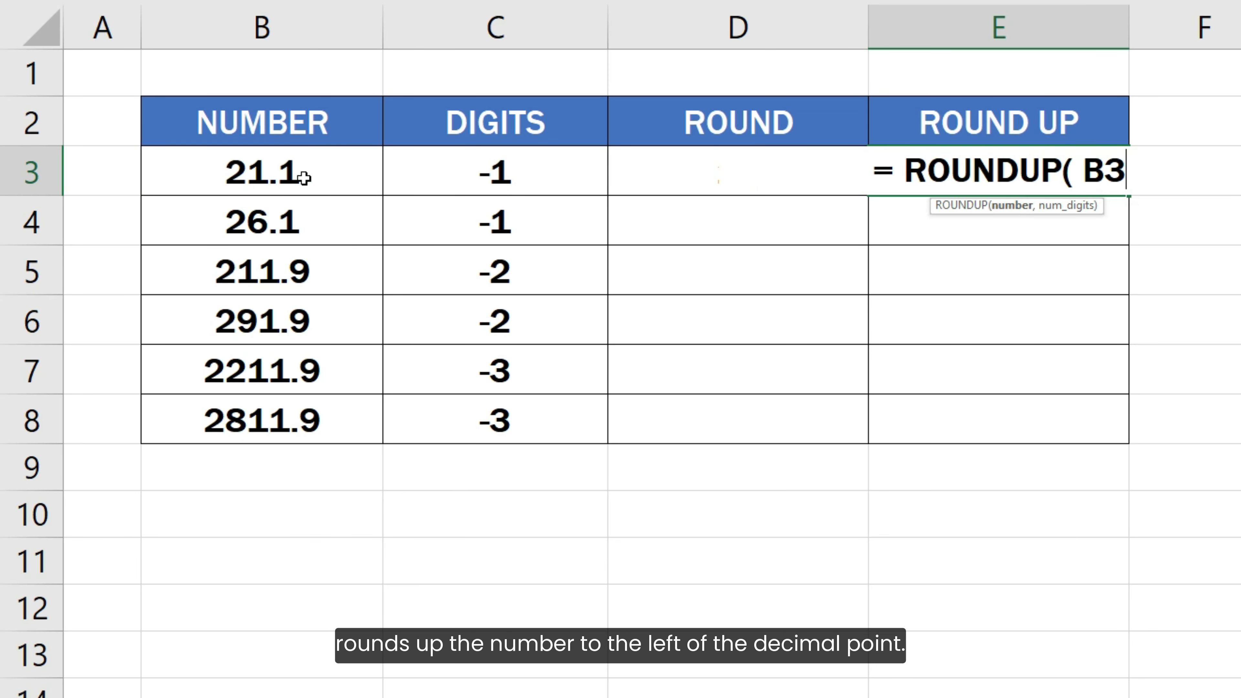
pyautogui.write(',')
pyautogui.click(467, 167)
pyautogui.press('Return')
# Fill the formulas in D3 and E3 of the negative-digits table down to row 8
pyautogui.click(806, 175)
pyautogui.moveTo(868, 197); pyautogui.dragTo(866, 425)
pyautogui.click(1072, 175)
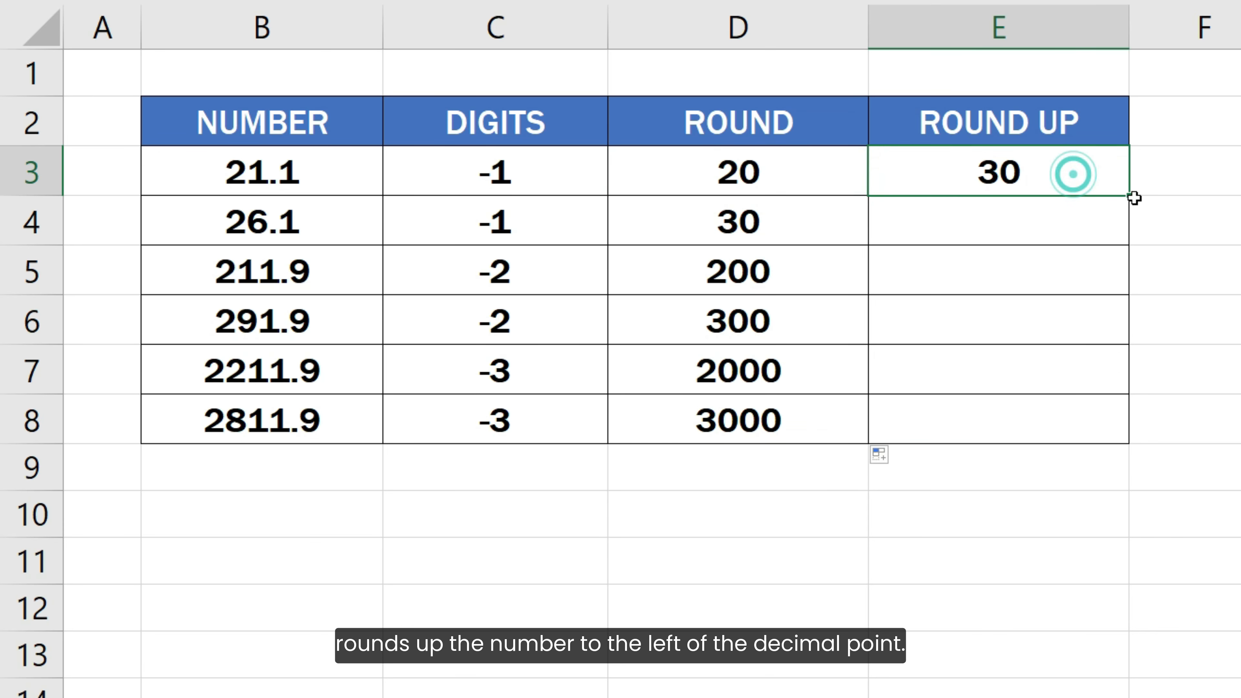
pyautogui.moveTo(1129, 196); pyautogui.dragTo(1130, 425)
pyautogui.click(1189, 420)
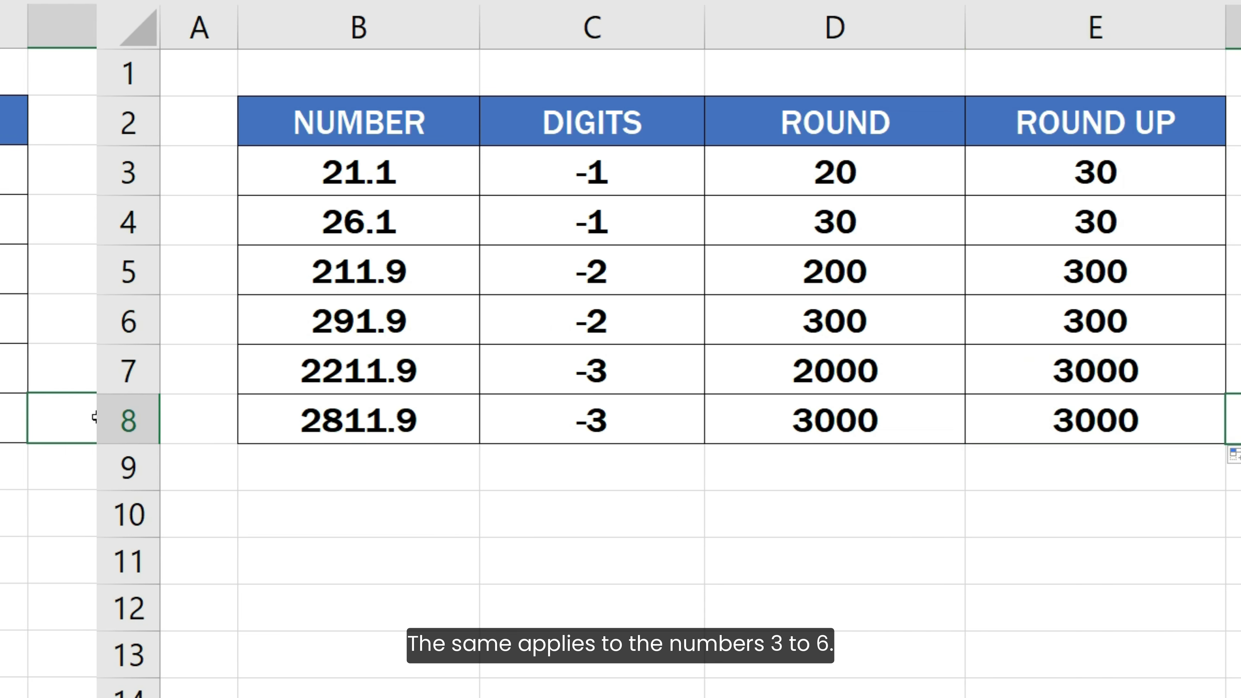
# In the table of negative numbers, enter = ROUND( B3, C3 ) in cell D3 and fill it down to D8
pyautogui.click(815, 181)
pyautogui.write('= R')
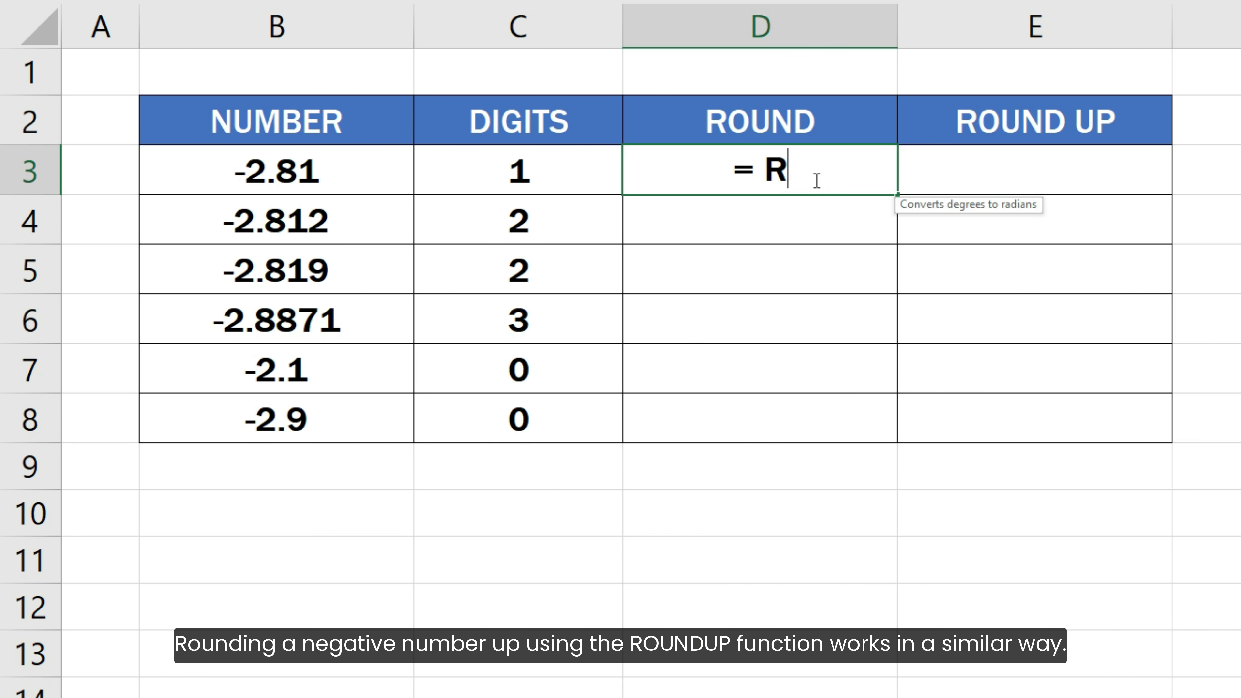
pyautogui.write('OUND(')
pyautogui.click(308, 174)
pyautogui.write(',')
pyautogui.click(446, 162)
pyautogui.write(')')
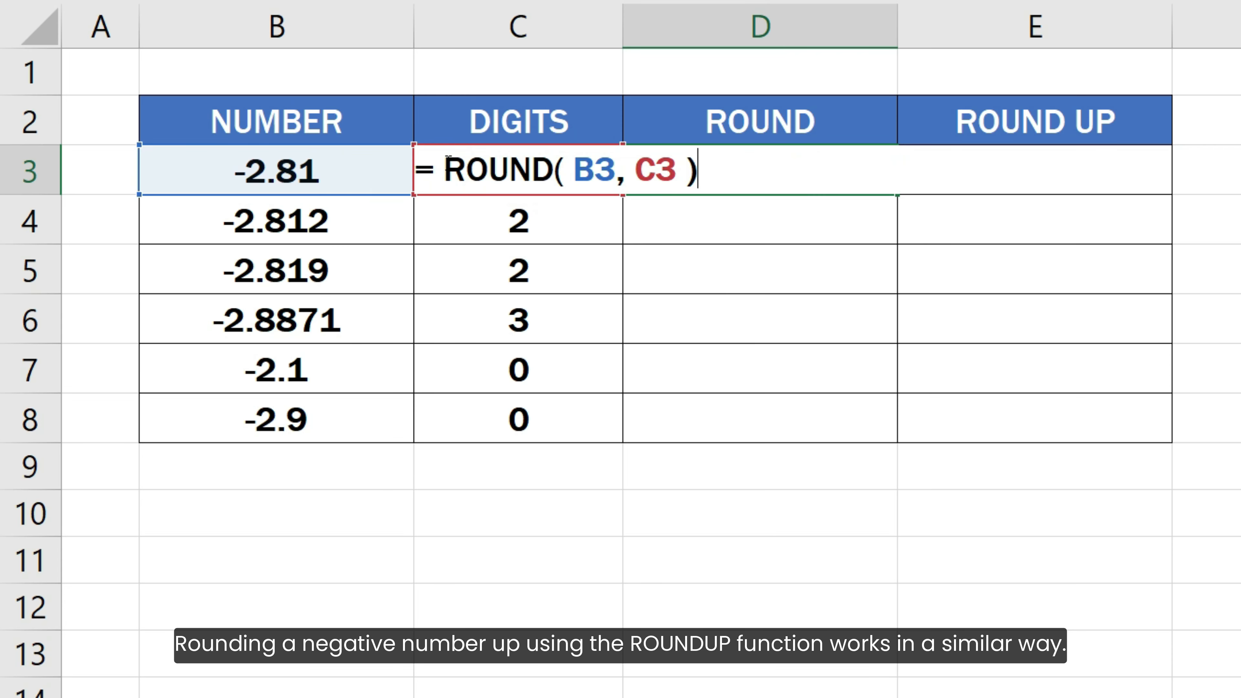
pyautogui.press('Return')
pyautogui.click(881, 169)
pyautogui.doubleClick(896, 194)
# Enter = ROUNDUP( B3, C3 ) in cell E3 of the negative-numbers table and fill it down to E8
pyautogui.click(998, 171)
pyautogui.write('= ROUNDUP(')
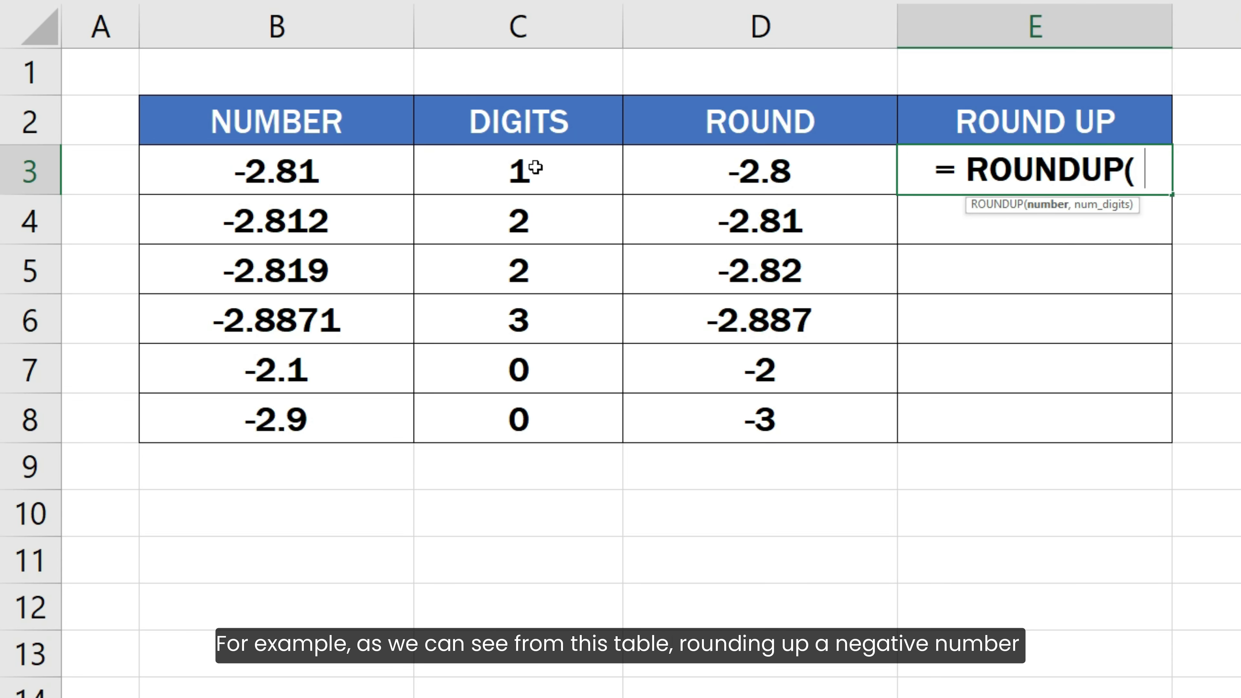
pyautogui.click(327, 164)
pyautogui.write(',')
pyautogui.click(477, 169)
pyautogui.write(')')
pyautogui.press('Return')
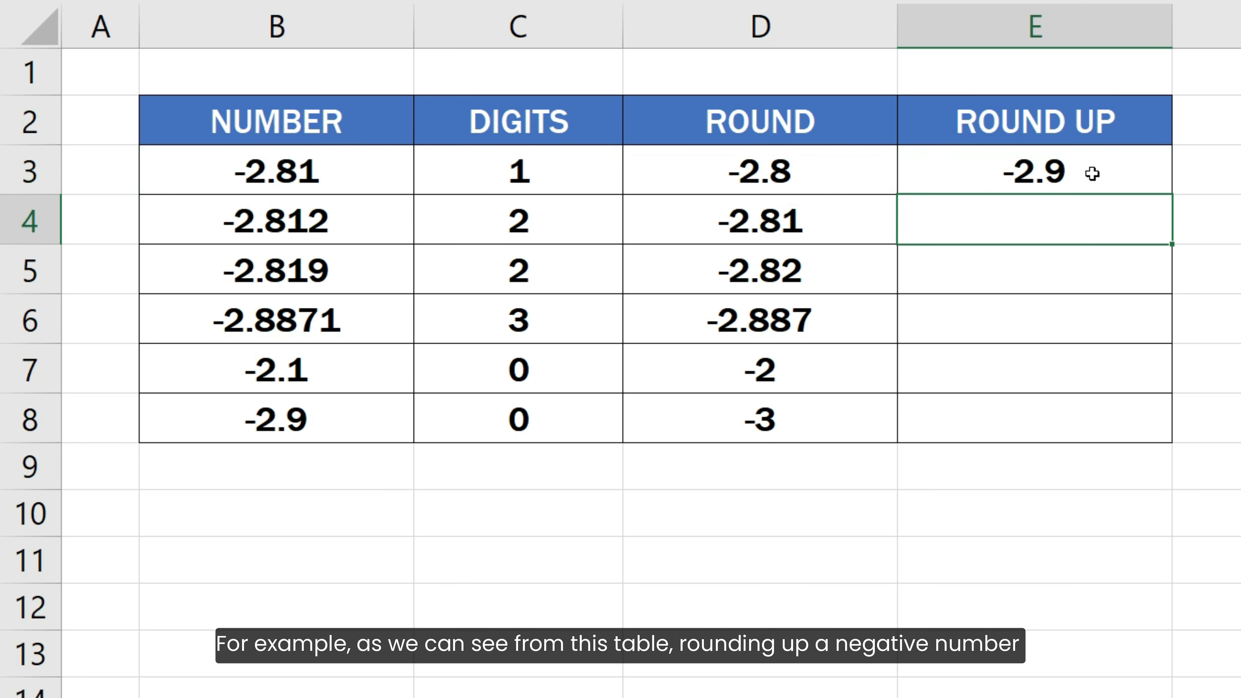
pyautogui.click(1168, 169)
pyautogui.doubleClick(1171, 194)
pyautogui.click(1186, 413)
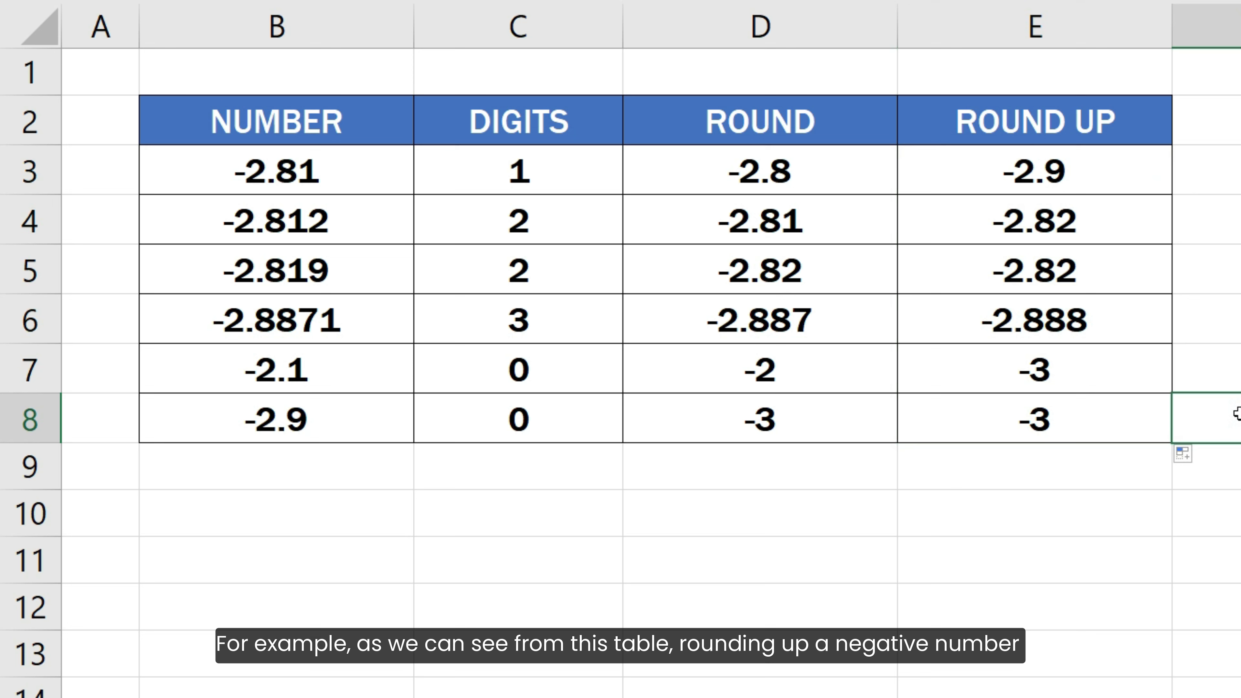